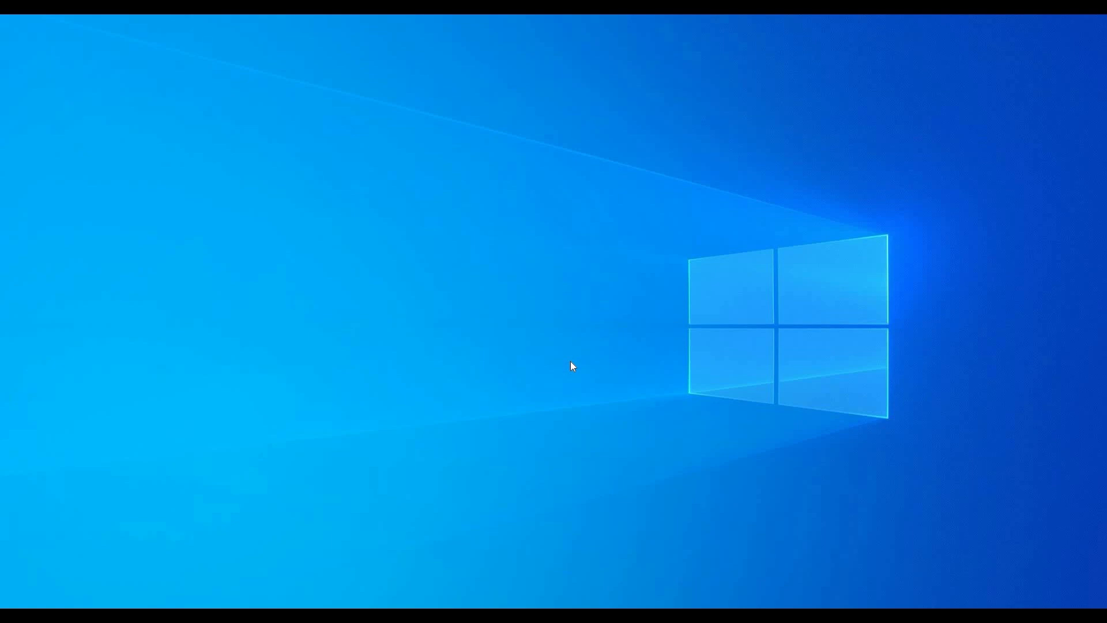
Switch to OrCAD Capture and open the project cheby.opj from the Cheby folder on the Desktop
left_click(679, 301)
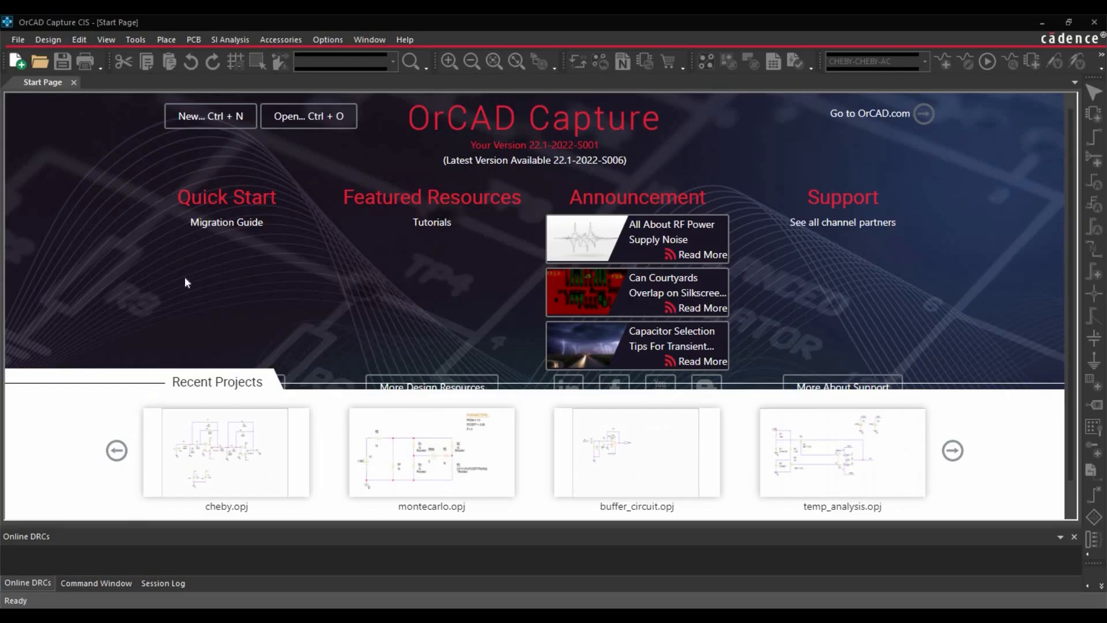
left_click(18, 39)
mouse_move(52, 75)
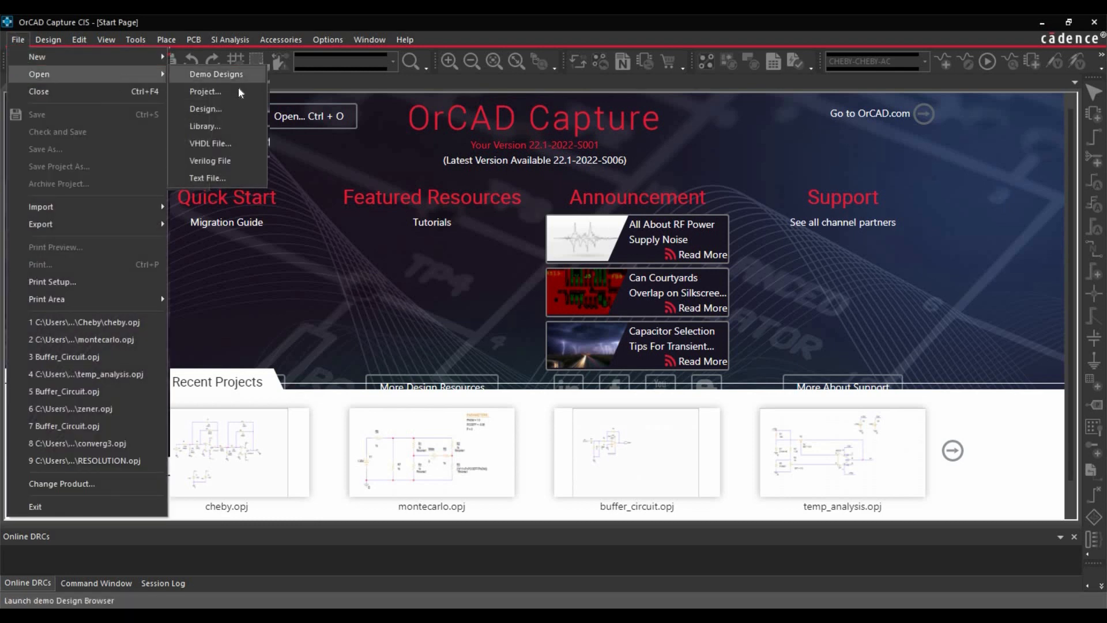
left_click(240, 91)
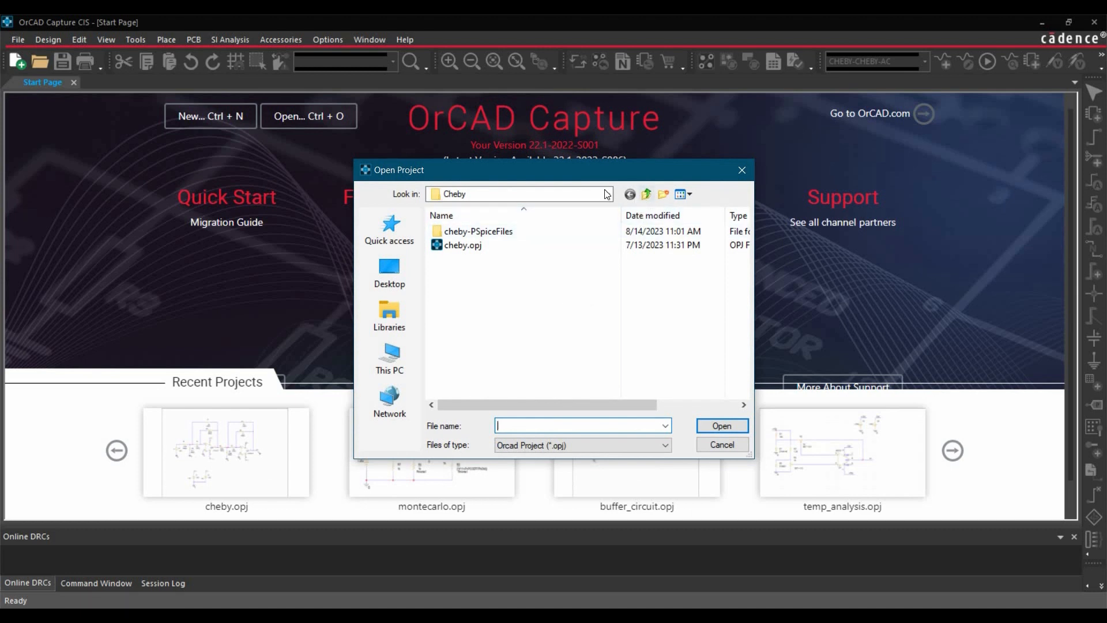
left_click(607, 194)
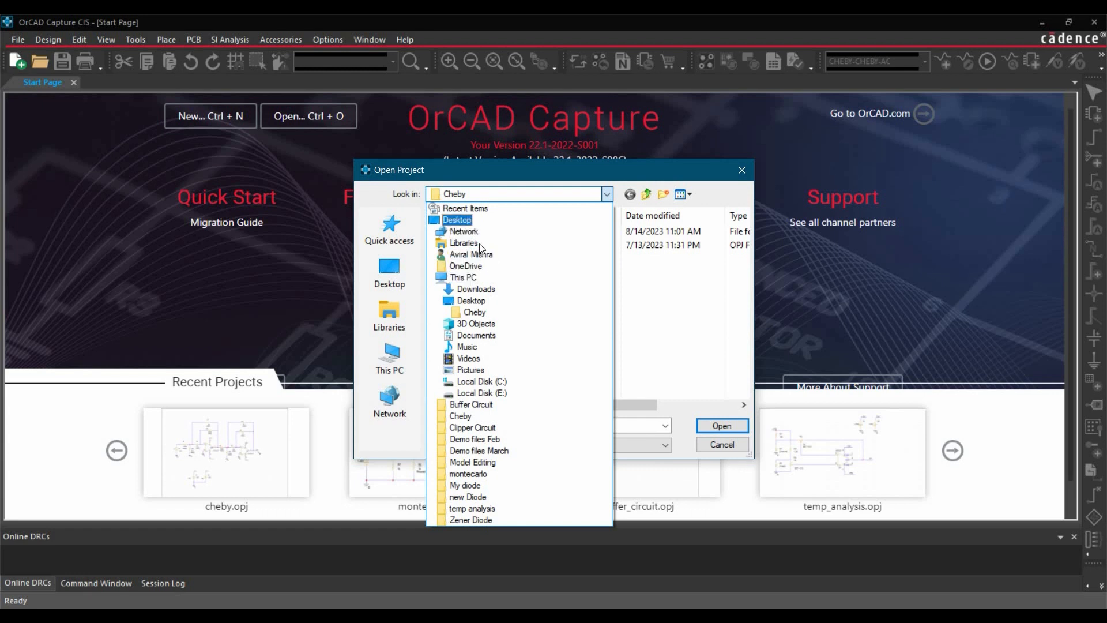
left_click(513, 300)
scroll(513, 285, "down", 3)
scroll(492, 353, "up", 2)
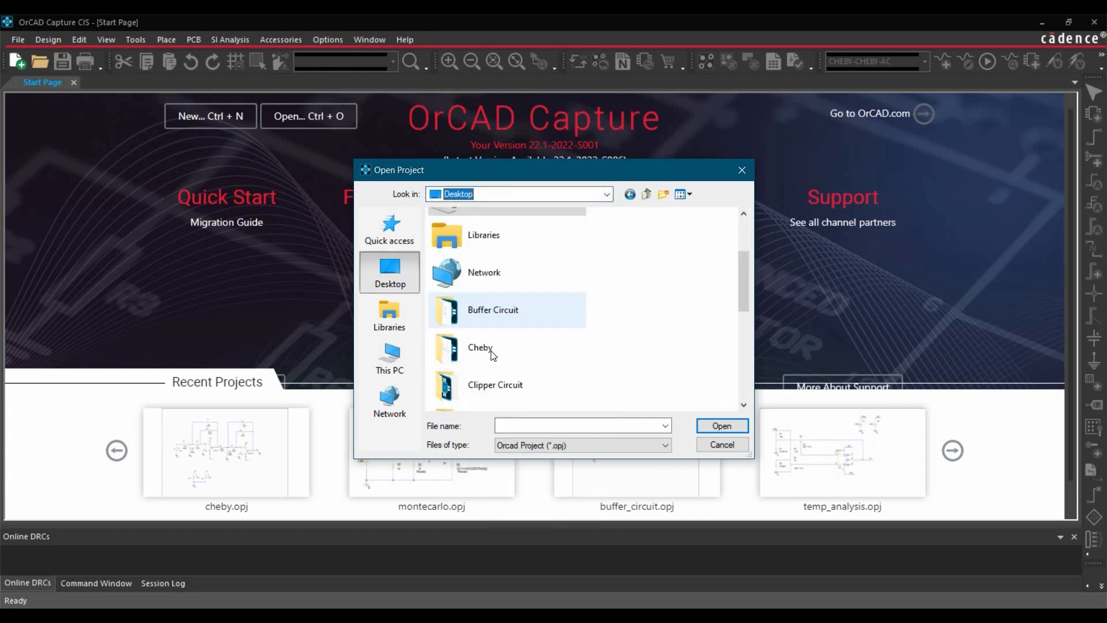
double_click(490, 350)
left_click(477, 248)
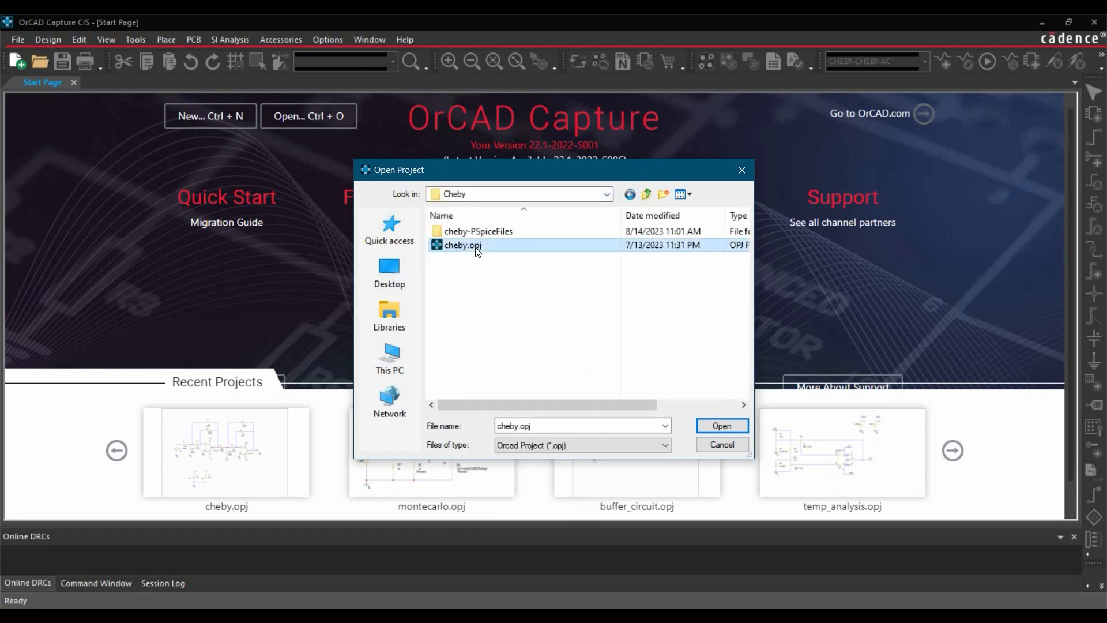
left_click(701, 429)
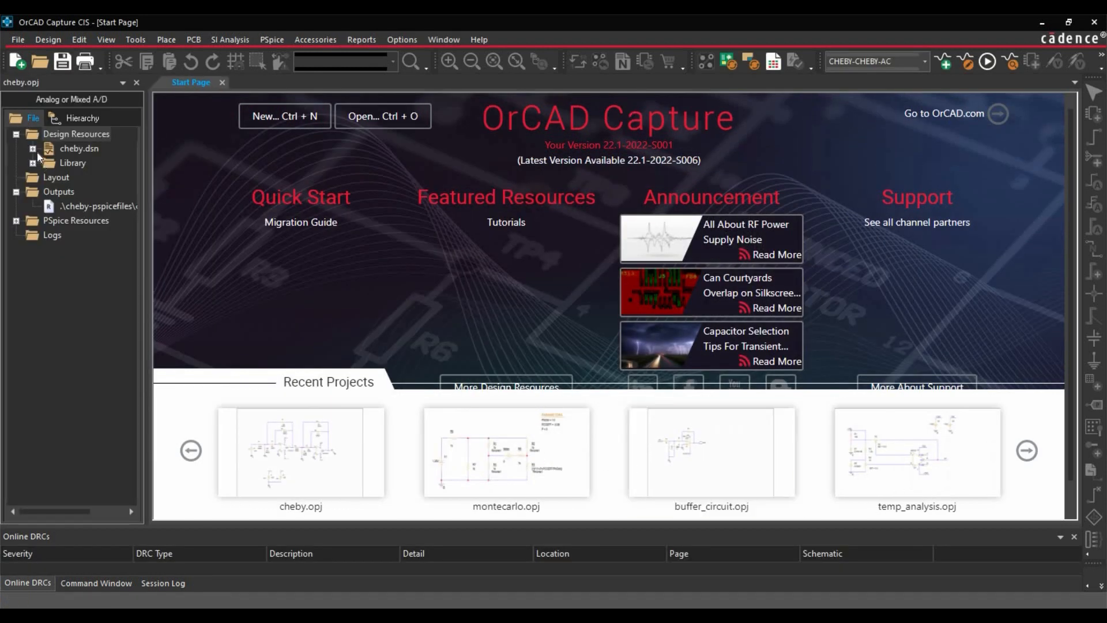
Open the CHEBY schematic page of the cheby.dsn design
left_click(35, 149)
double_click(73, 164)
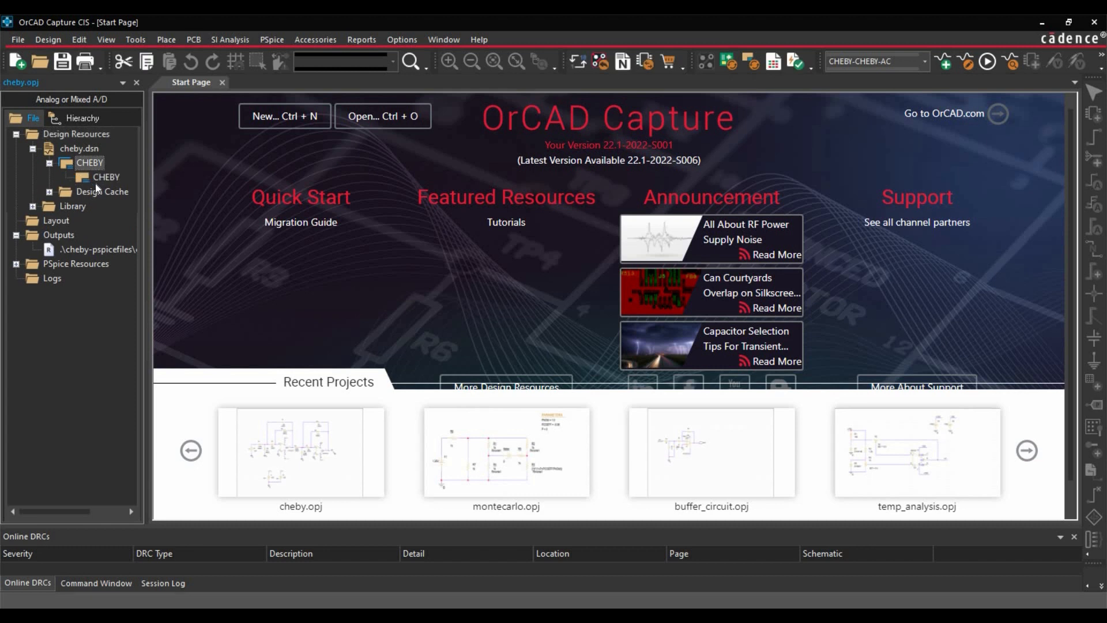
double_click(99, 177)
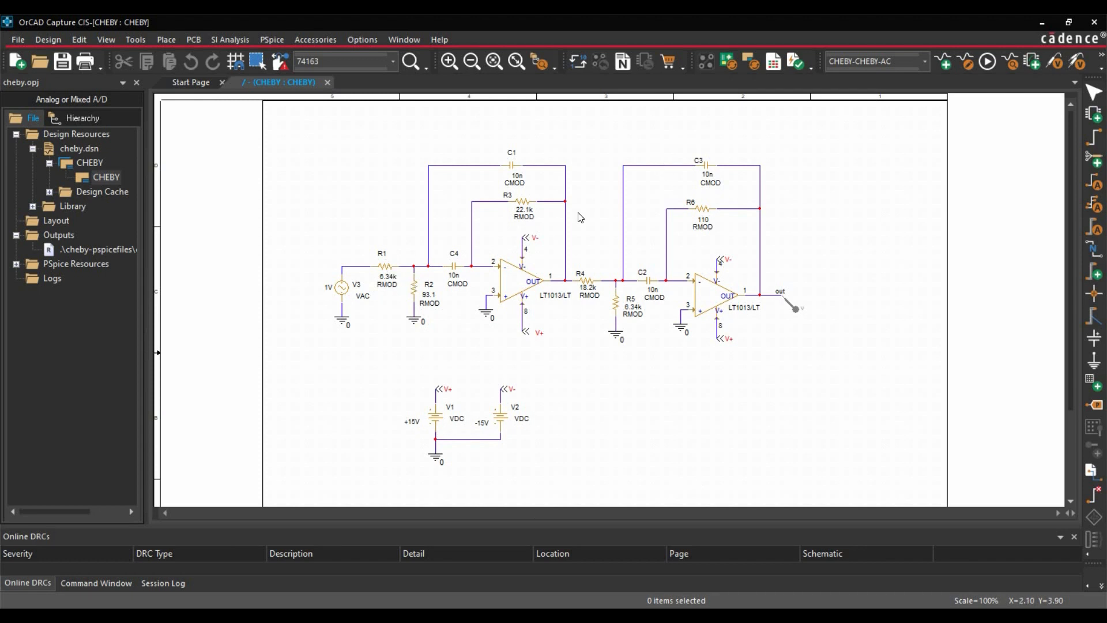
Set Dev to 10% in resistor R1's RMOD PSpice model, save it and close the model editor
left_click(386, 272)
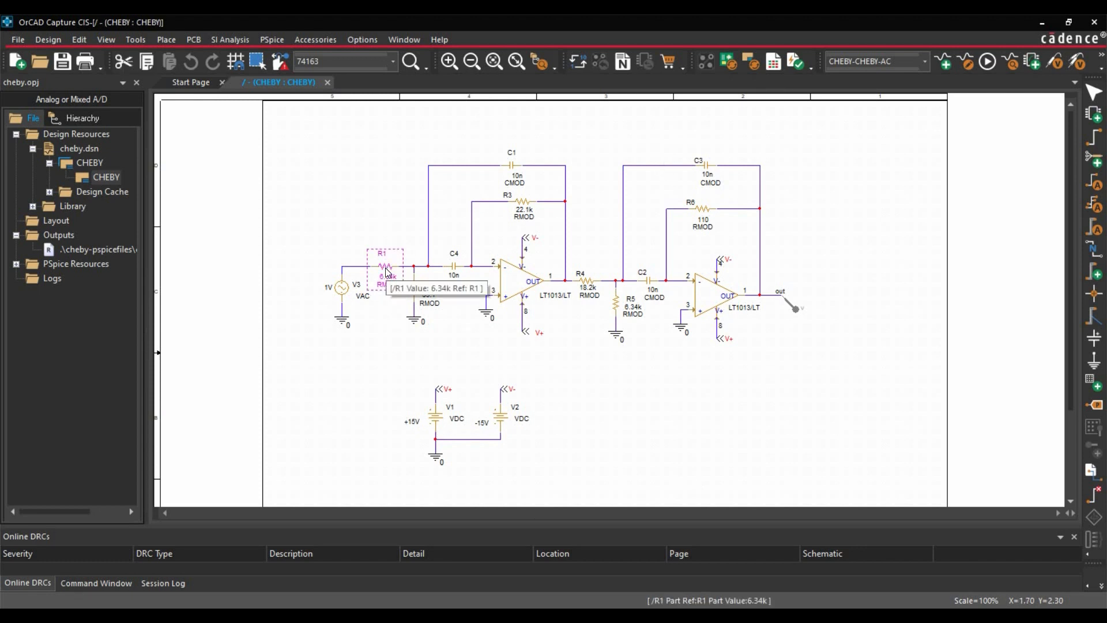
right_click(386, 272)
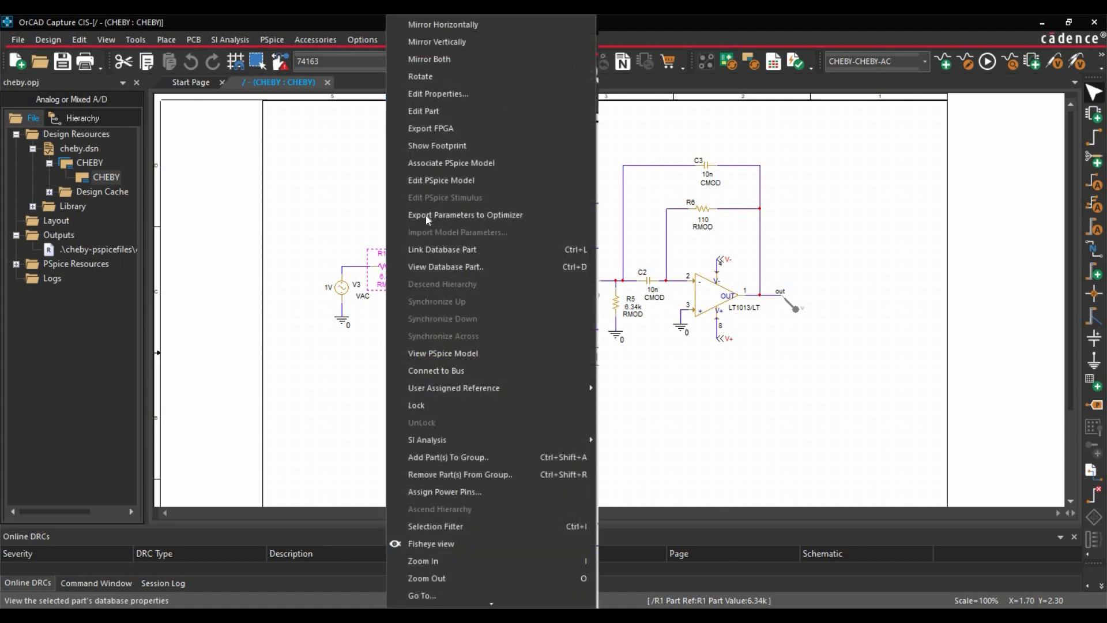
left_click(426, 183)
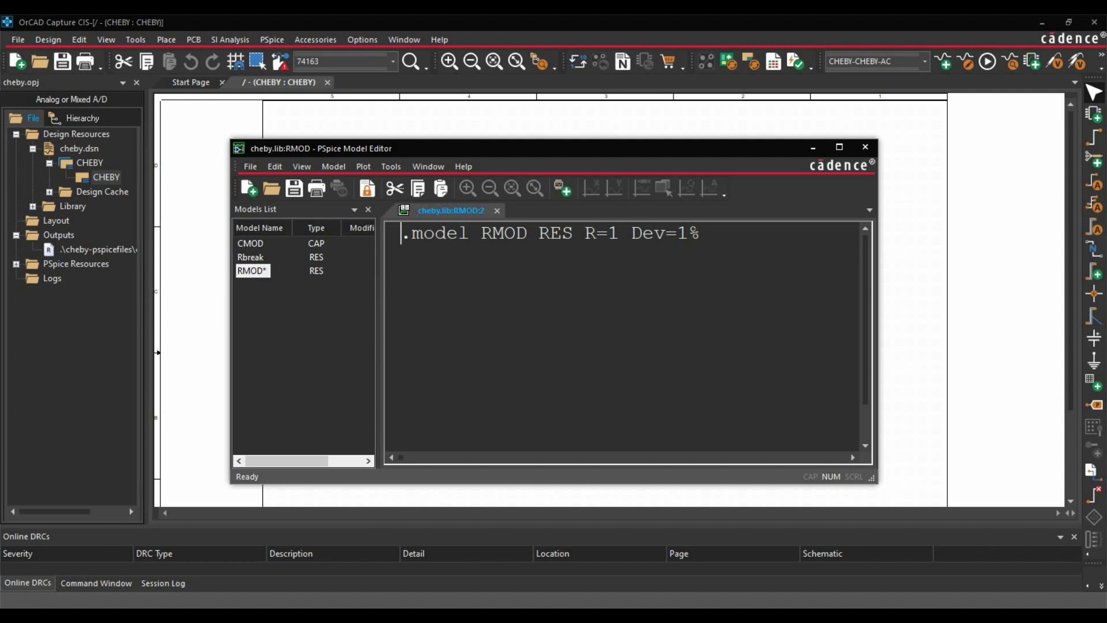
left_click(689, 233)
type("0")
left_click(292, 188)
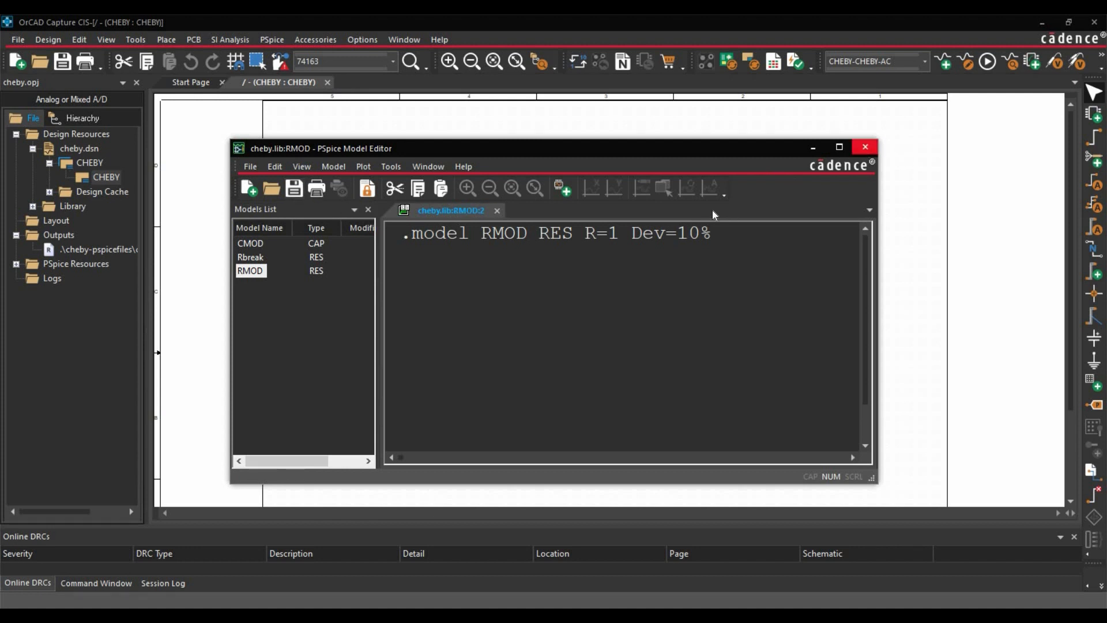
key("alt+F4")
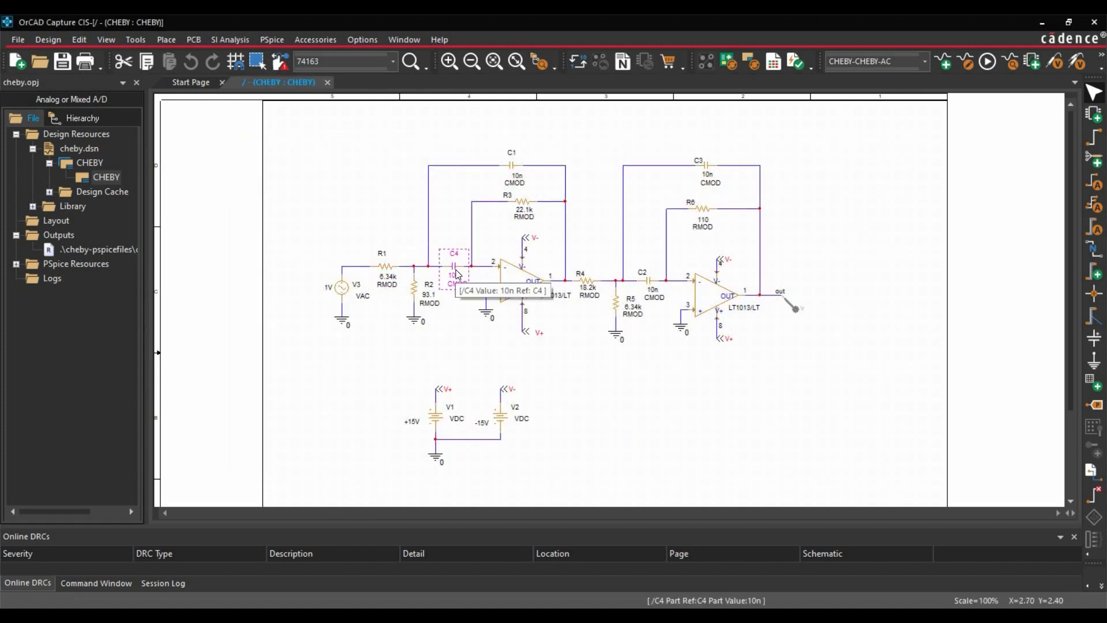
Review the DEV tolerance in capacitor C4's CMOD PSpice model and close the model editor
right_click(457, 274)
left_click(511, 183)
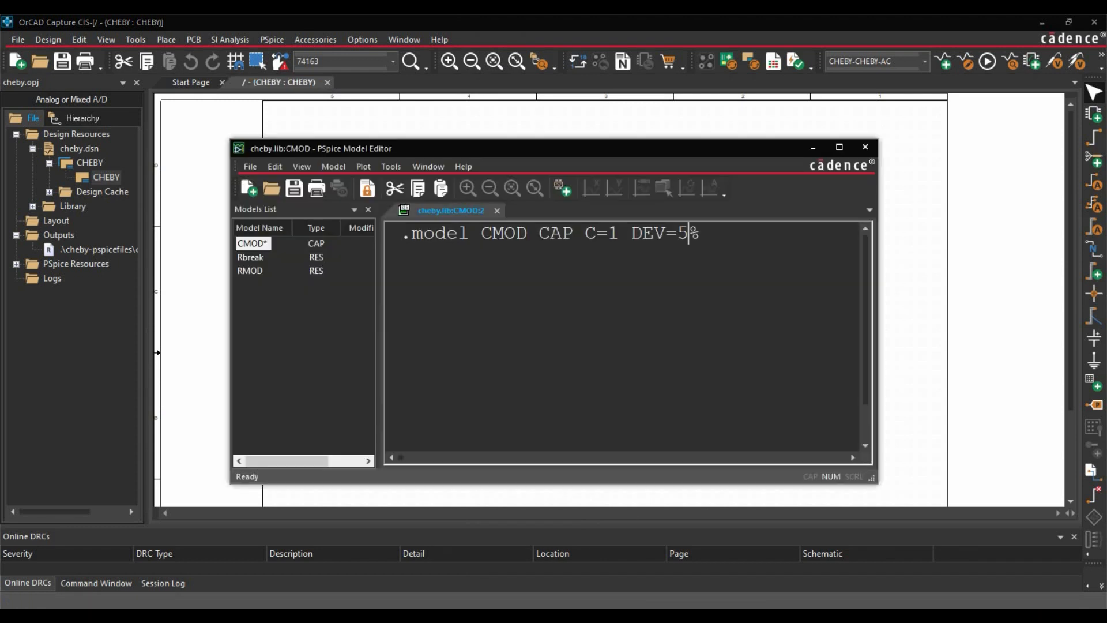
key("shift+Left")
key("alt+F4")
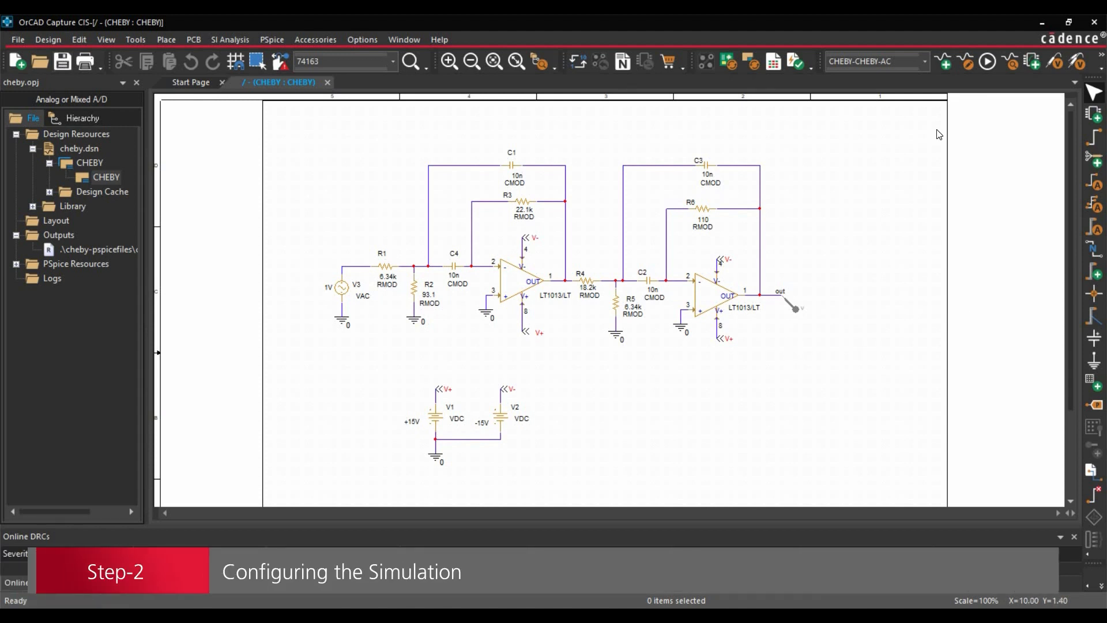
Review the AC sweep and Monte Carlo settings of the cheby-ac simulation profile and apply them
left_click(966, 63)
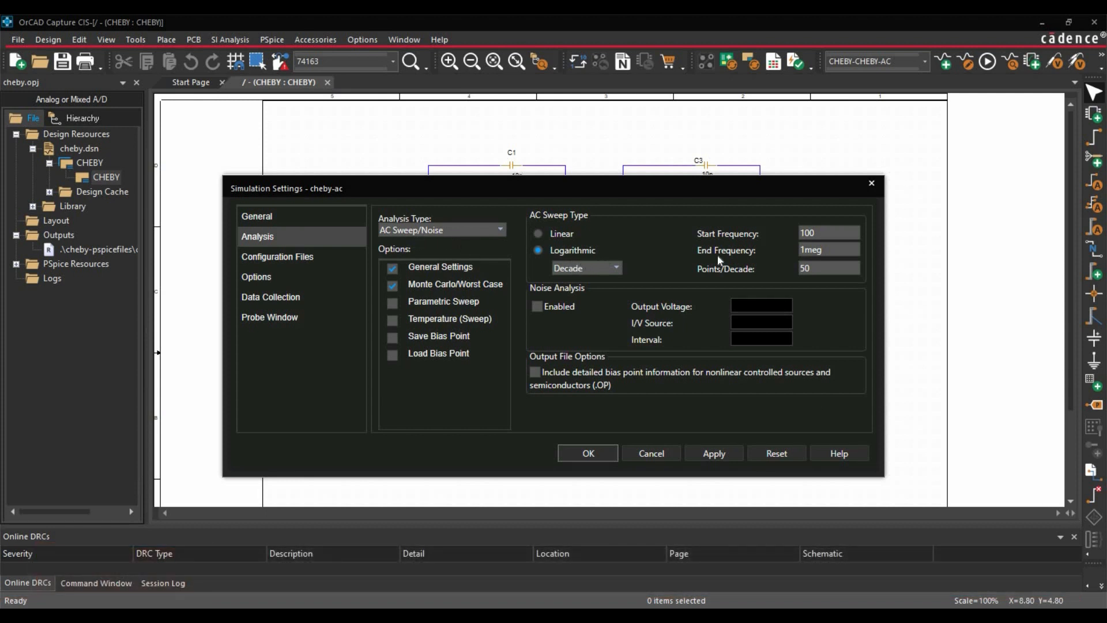
left_click(814, 232)
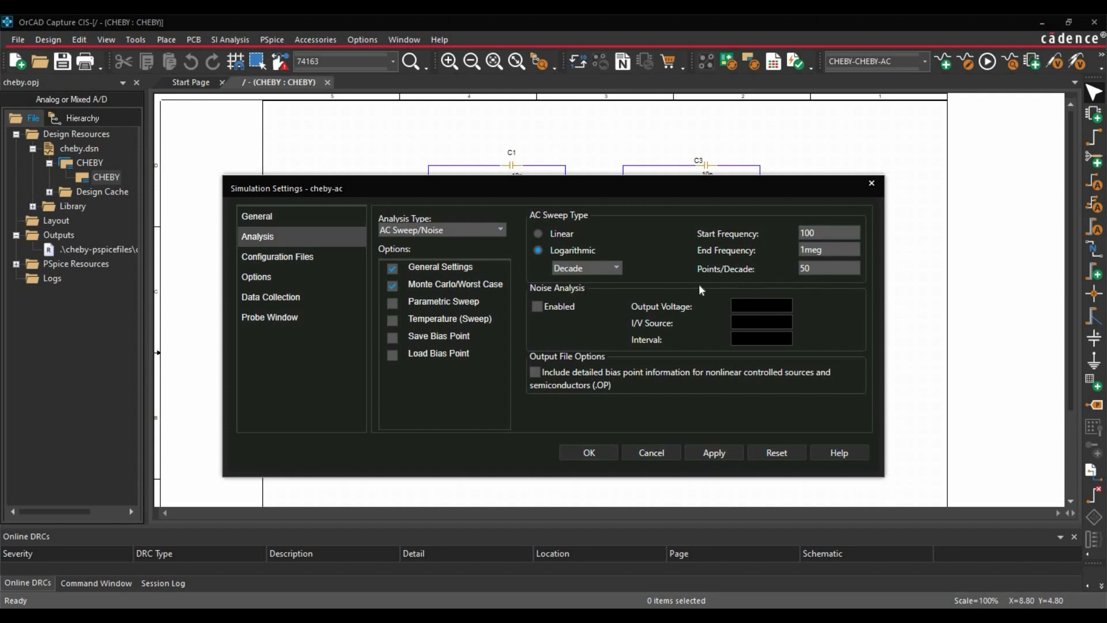
left_click(455, 282)
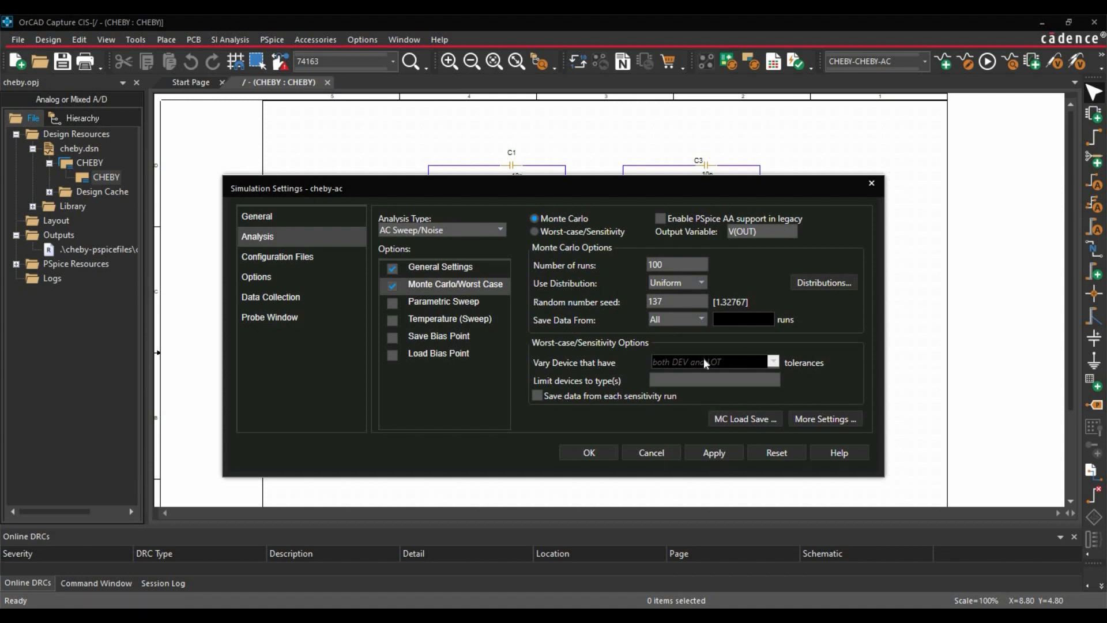
left_click(718, 451)
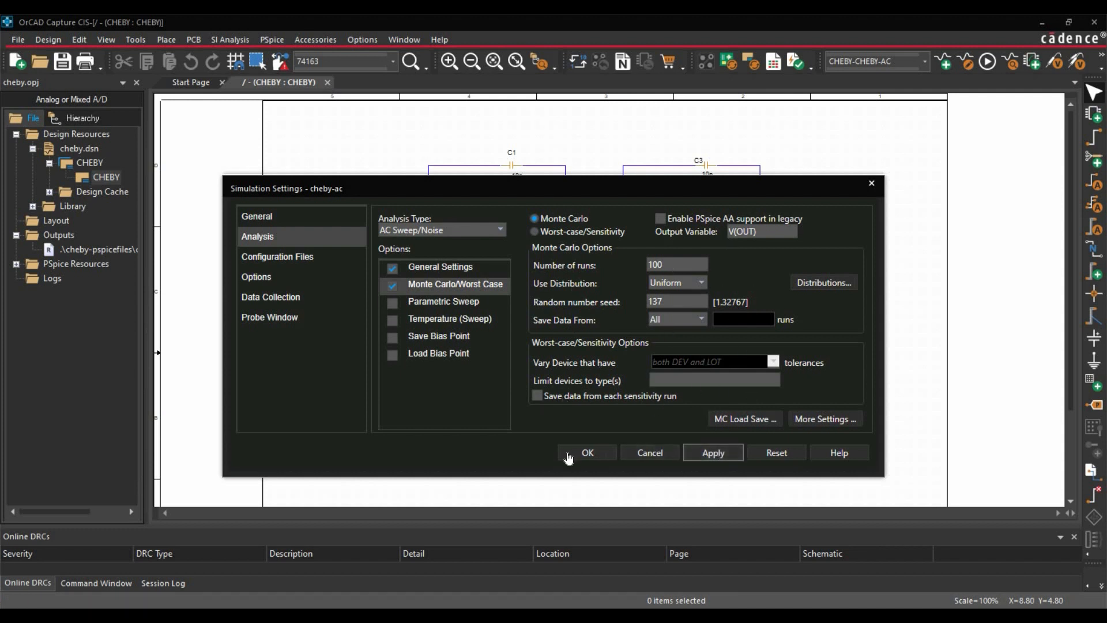
left_click(571, 454)
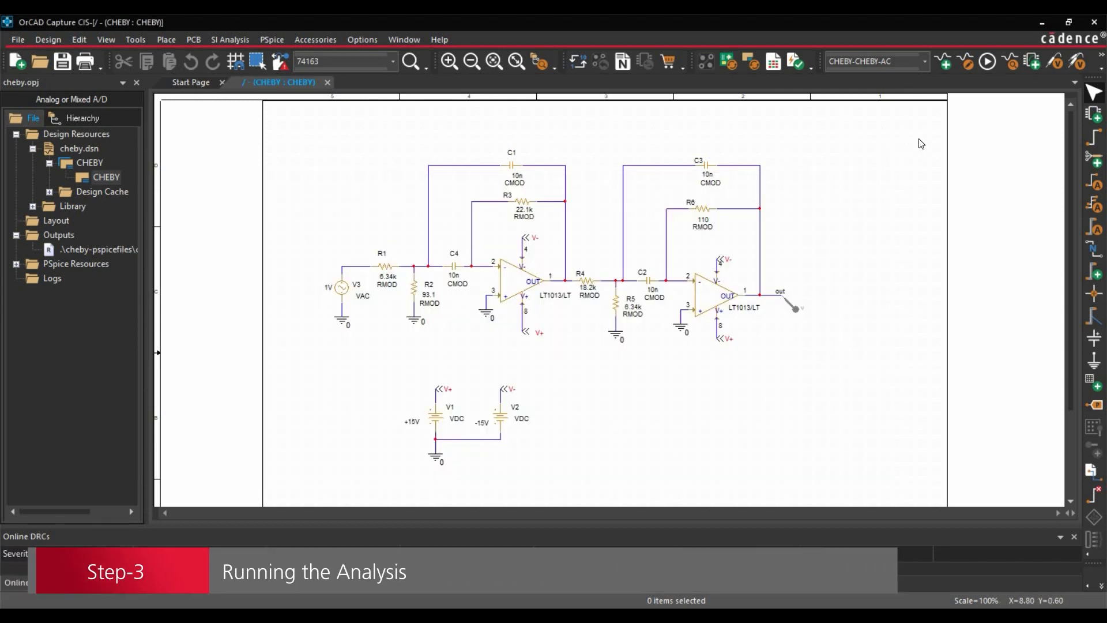
Run the PSpice simulation and load all available Monte Carlo sections into a maximized PSpice A/D window
left_click(985, 64)
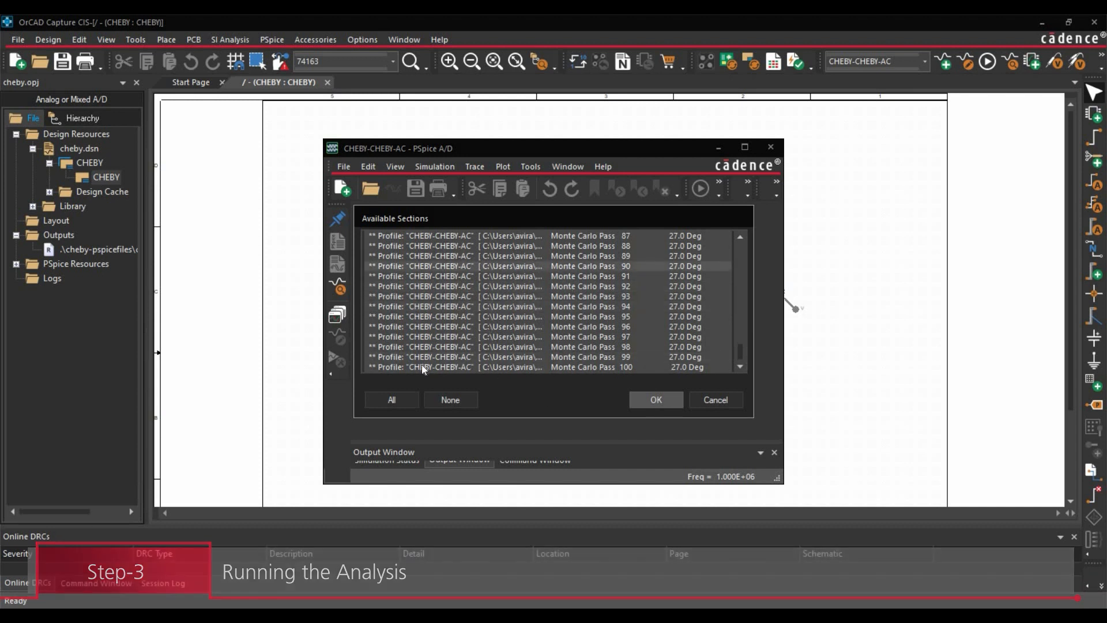
left_click(389, 399)
left_click(636, 400)
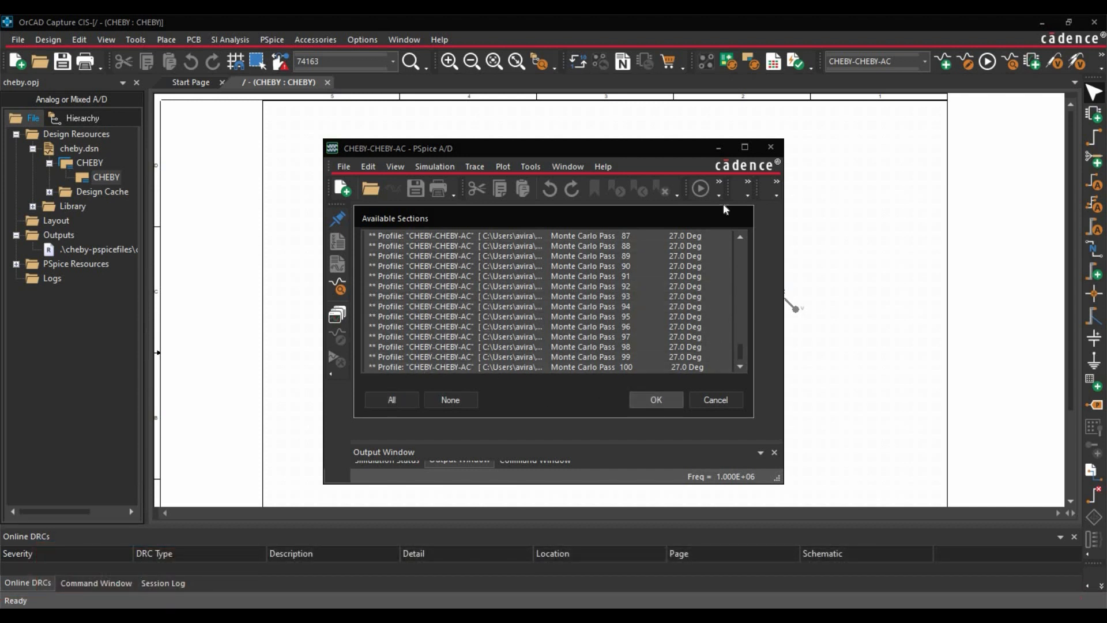
left_click(744, 147)
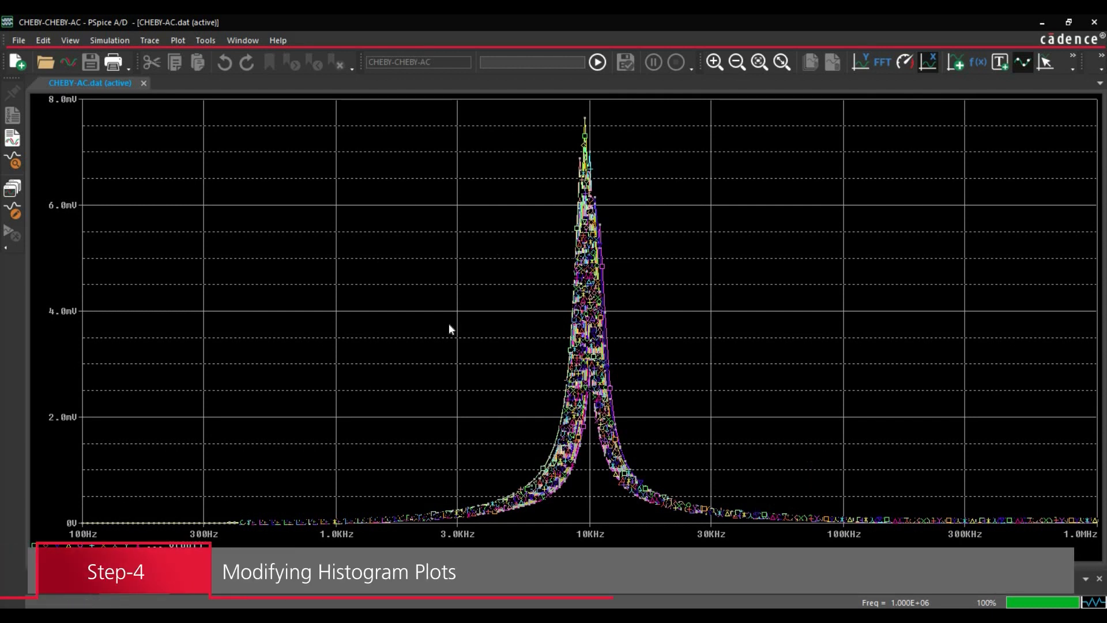
Start the Performance Analysis wizard and choose the Bandwidth_Bandpass_3dB measurement
left_click(145, 45)
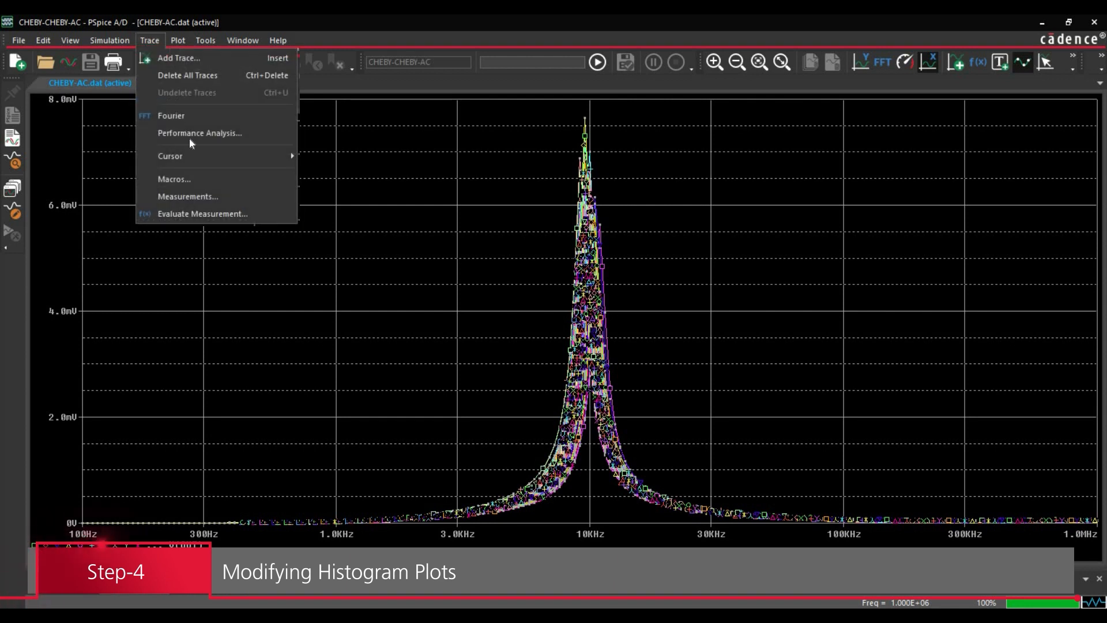
left_click(191, 131)
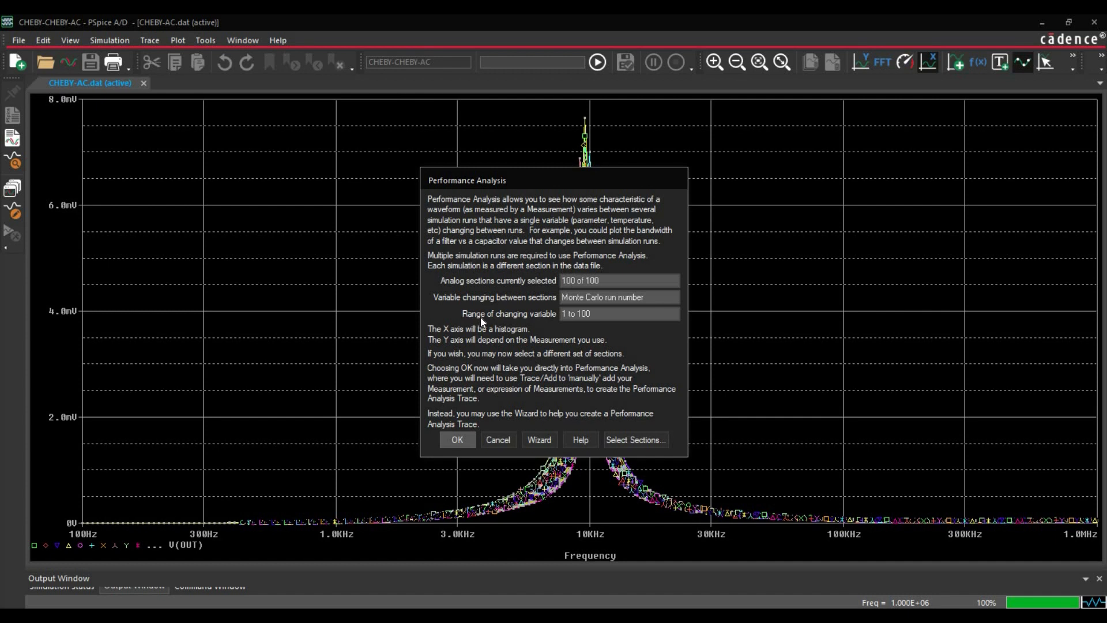
left_click(540, 439)
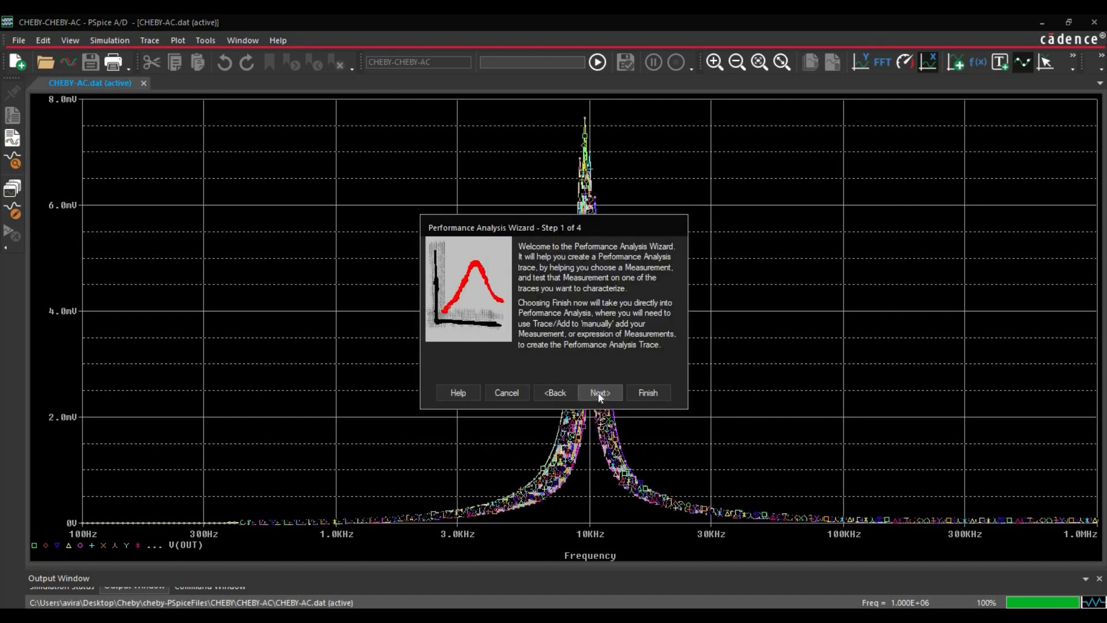
left_click(599, 392)
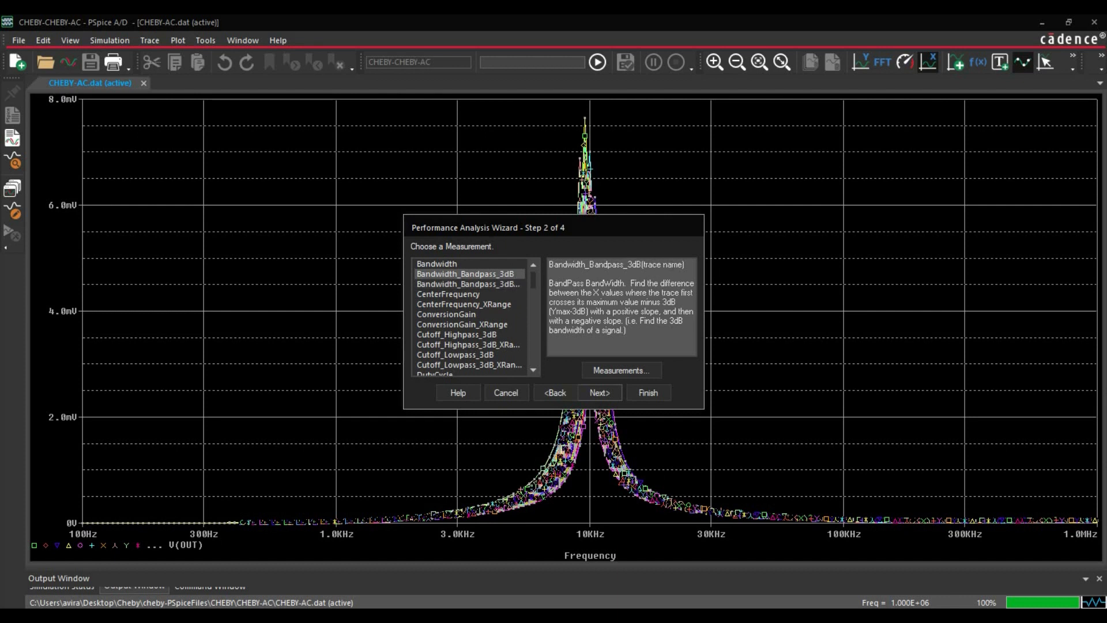
left_click(597, 394)
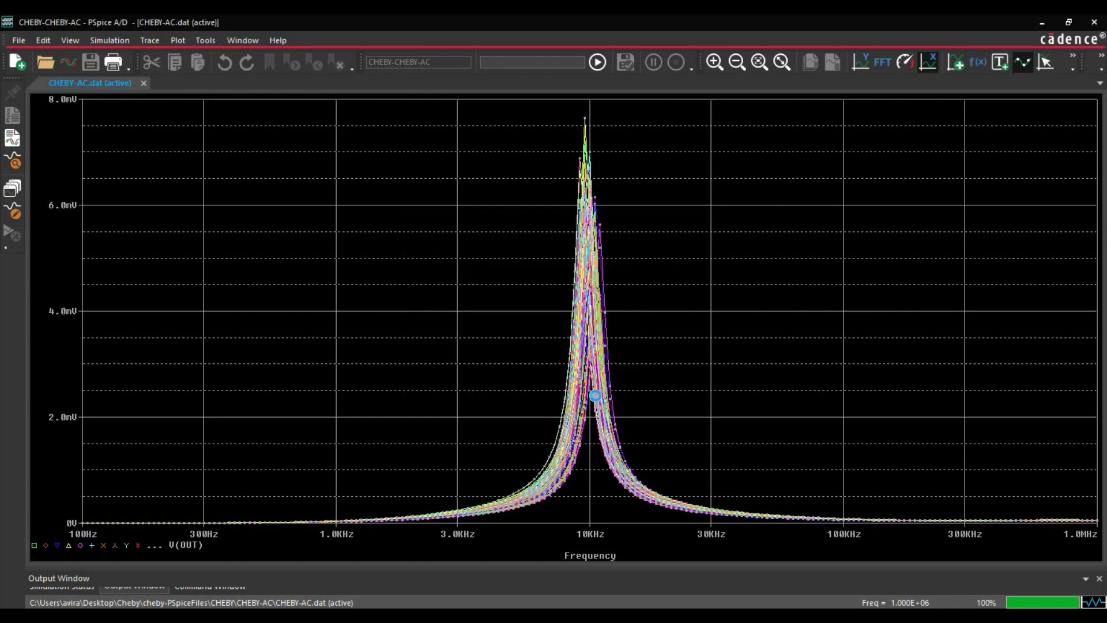
Set V(out) as the trace to search for the measurement and complete the wizard to plot the performance analysis
left_click(552, 315)
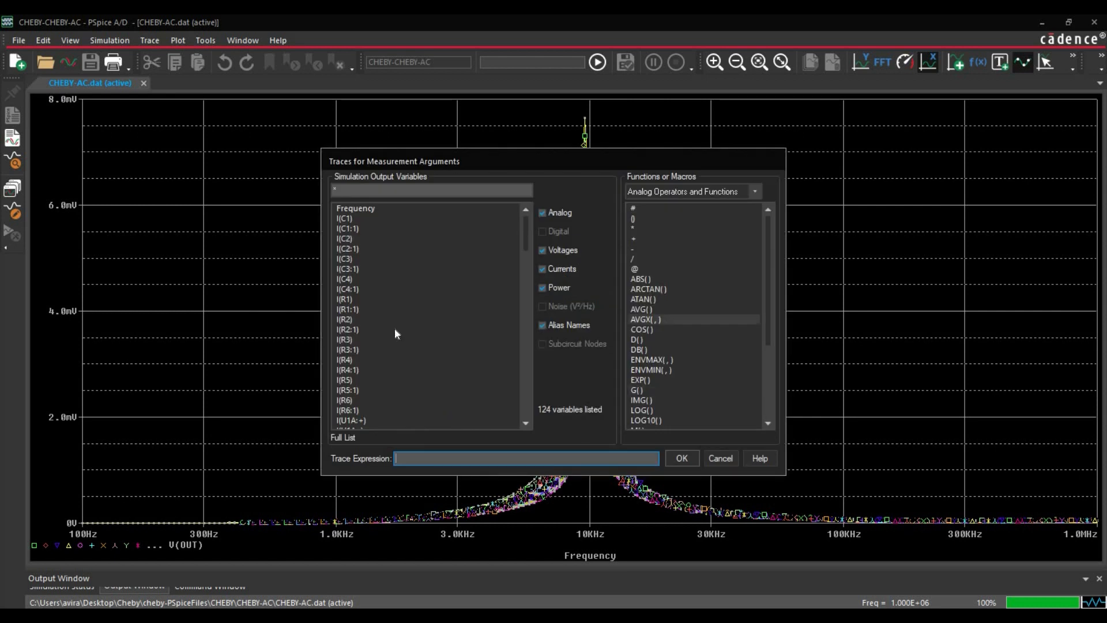
scroll(402, 330, "down", 11)
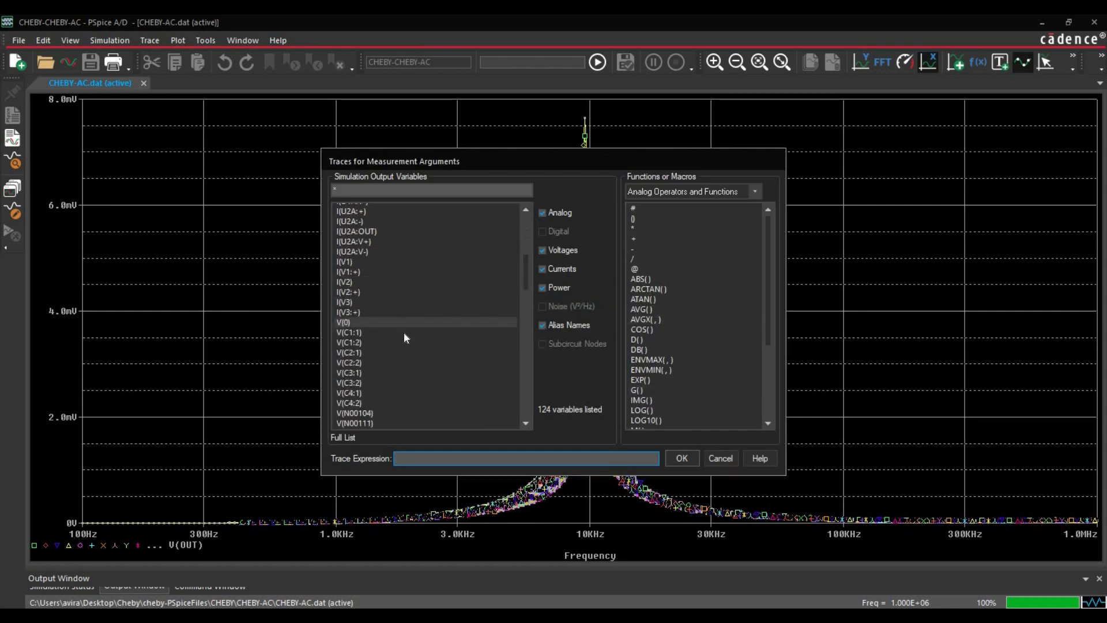
scroll(389, 340, "down", 1)
left_click(389, 340)
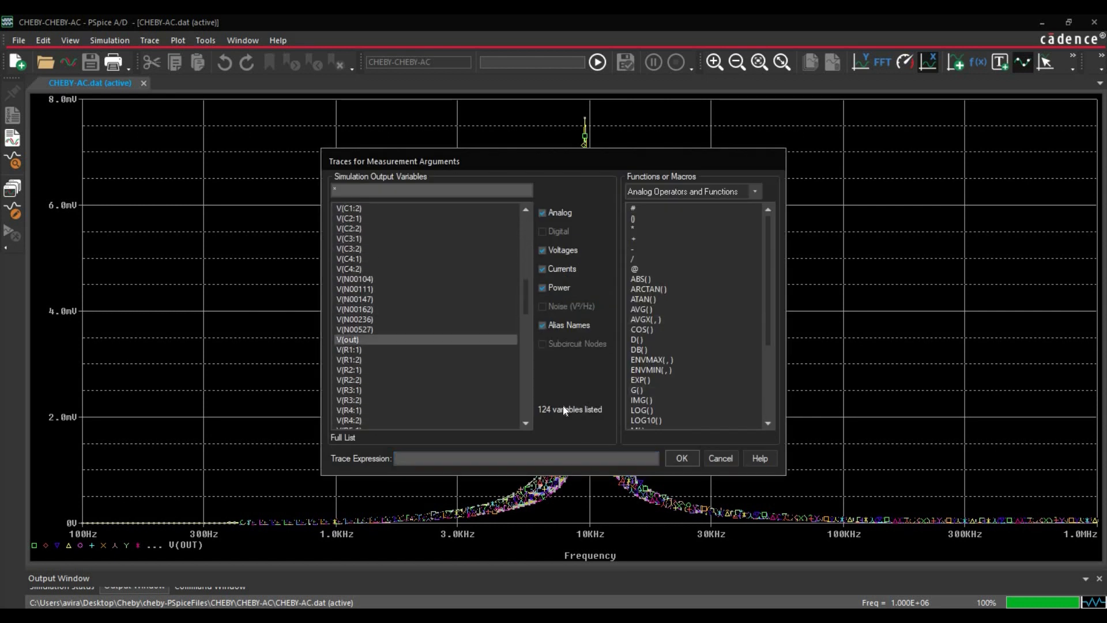
left_click(673, 458)
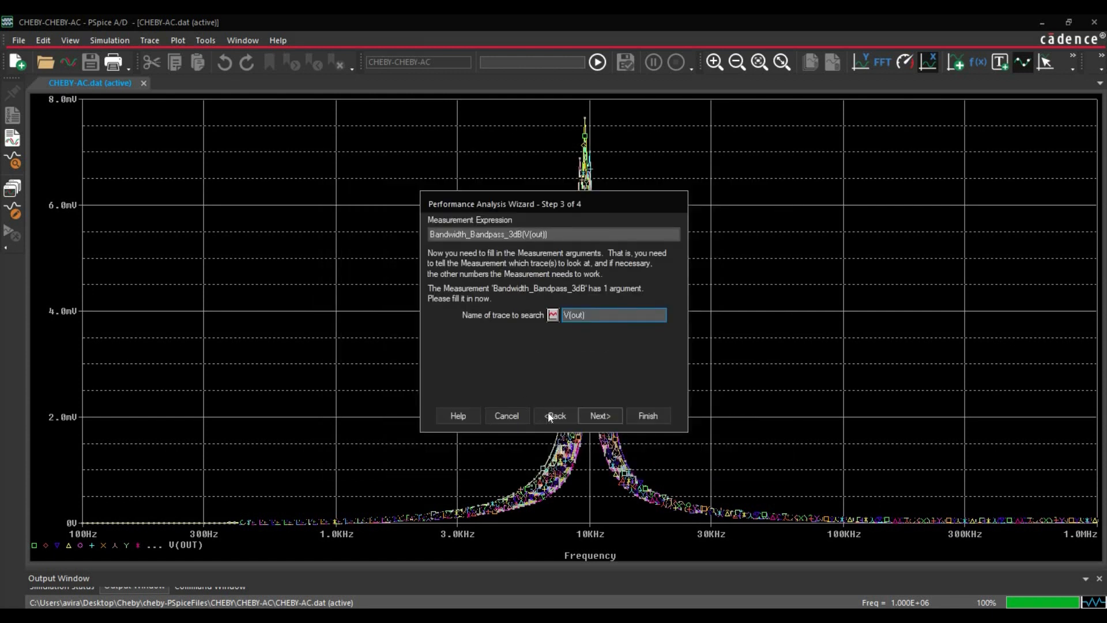
left_click(597, 415)
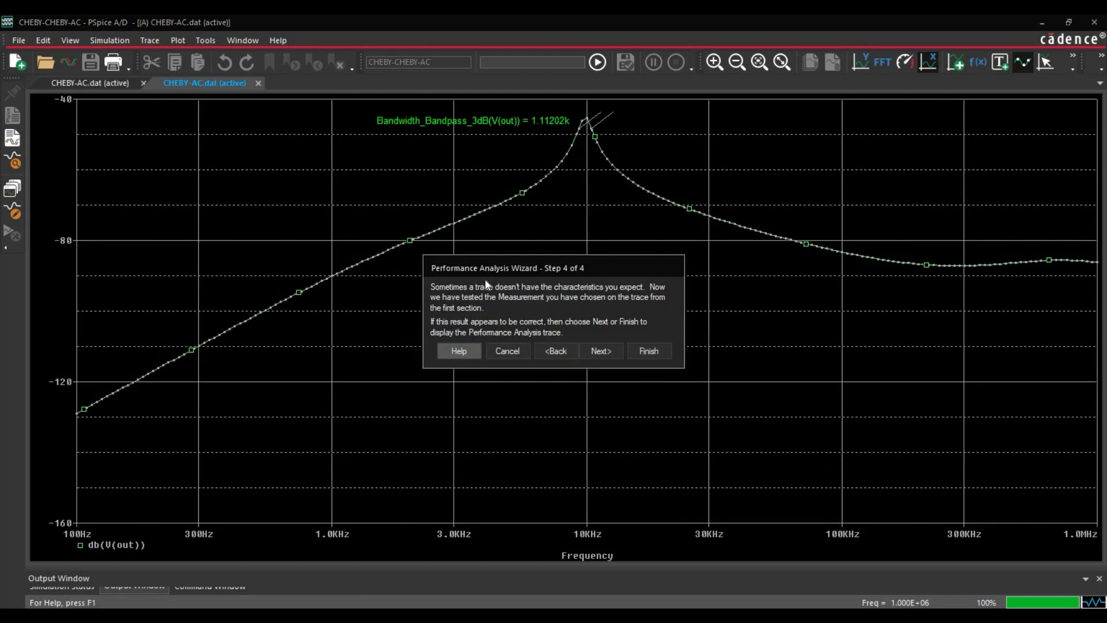
left_click(592, 351)
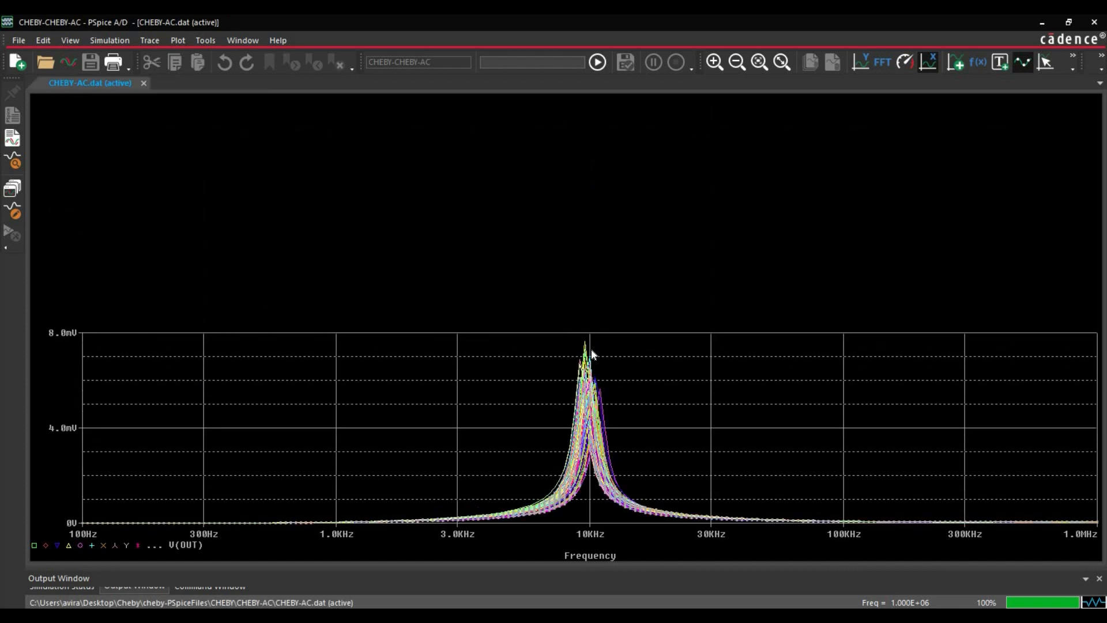